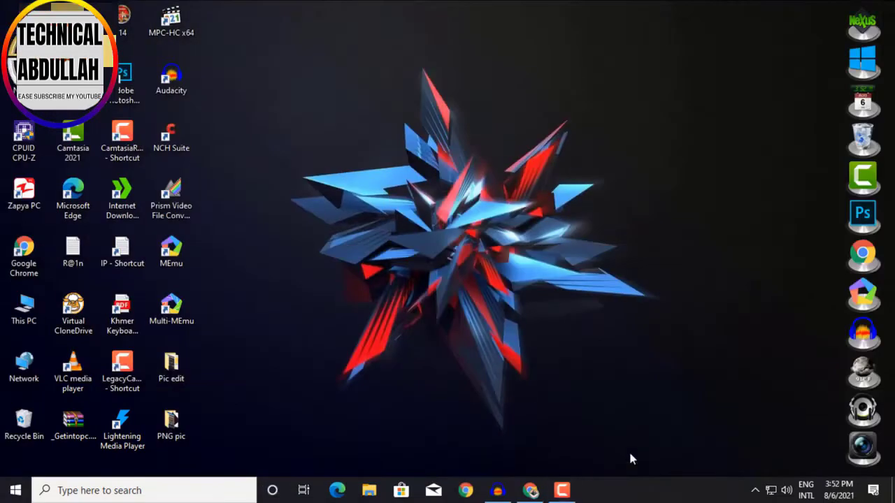
# Browse the Nexus Preferences pages, ending on special effects, then close the window.
pyautogui.click(861, 27)
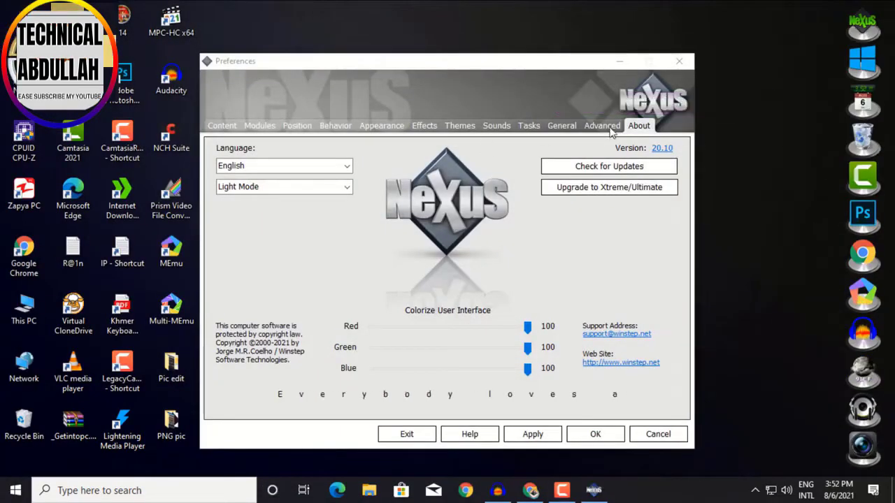
pyautogui.click(528, 125)
pyautogui.click(497, 125)
pyautogui.click(222, 125)
pyautogui.click(424, 125)
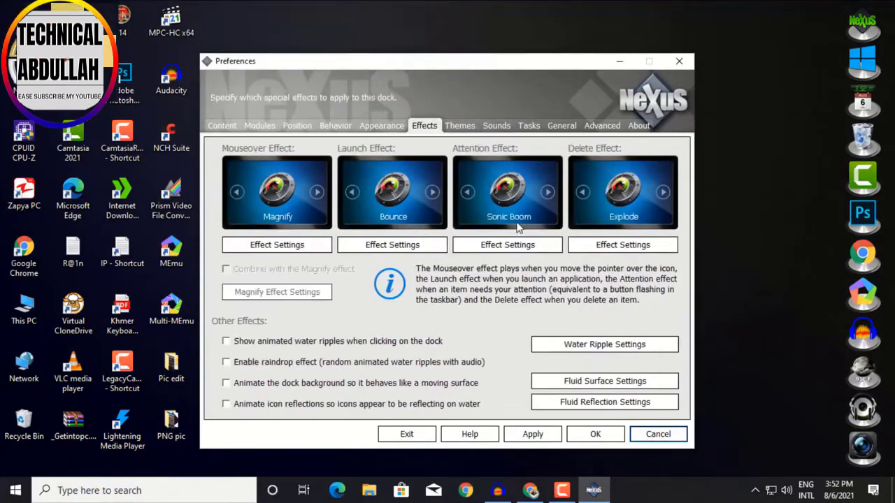
pyautogui.click(678, 63)
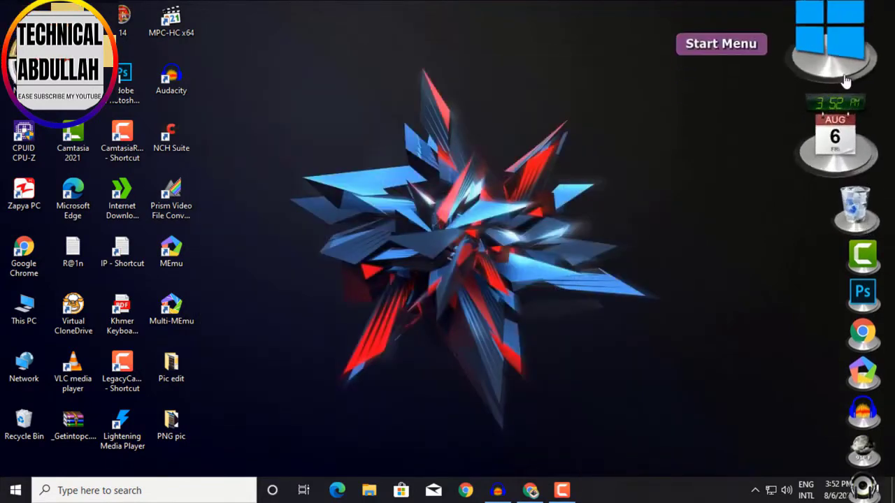
# Try the dock's Start menu, full-screen clock and Recycle Bin, closing each afterwards.
pyautogui.click(832, 70)
pyautogui.click(831, 70)
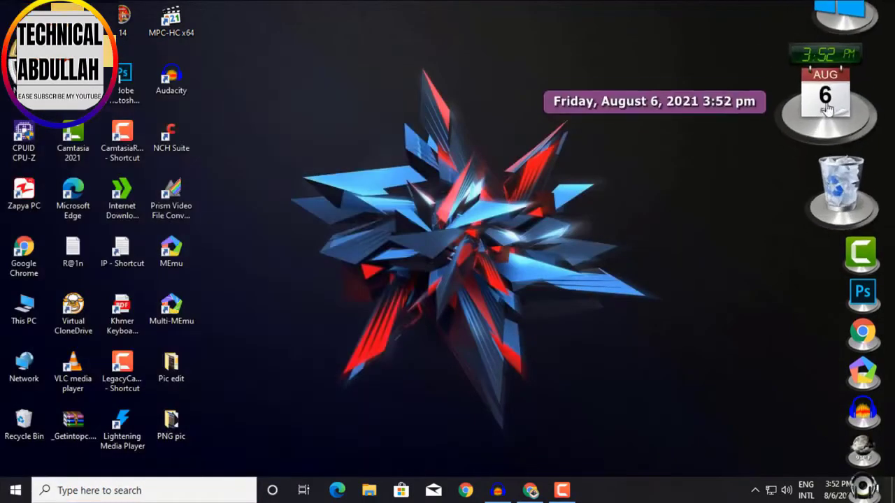
pyautogui.click(824, 130)
pyautogui.click(847, 464)
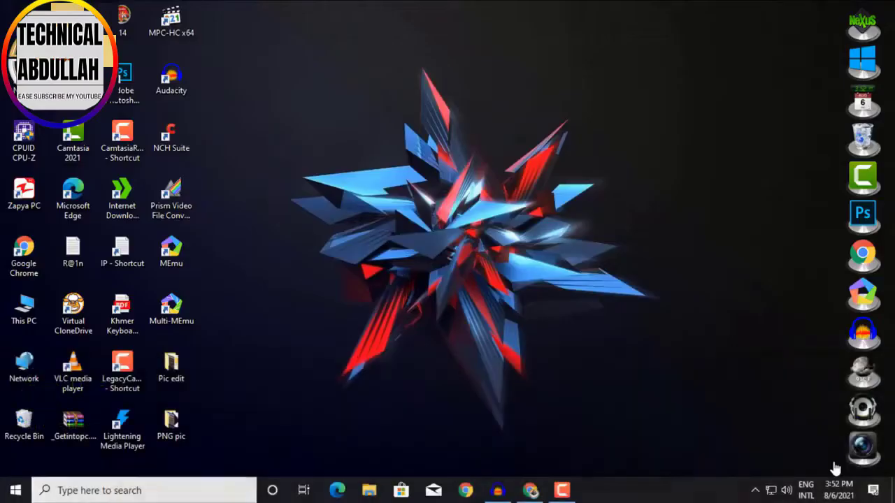
pyautogui.click(844, 147)
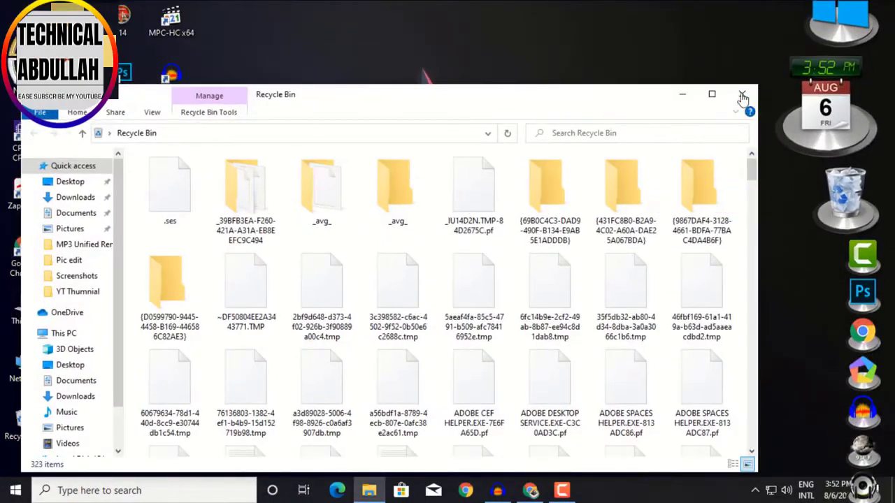
pyautogui.click(851, 183)
pyautogui.click(741, 93)
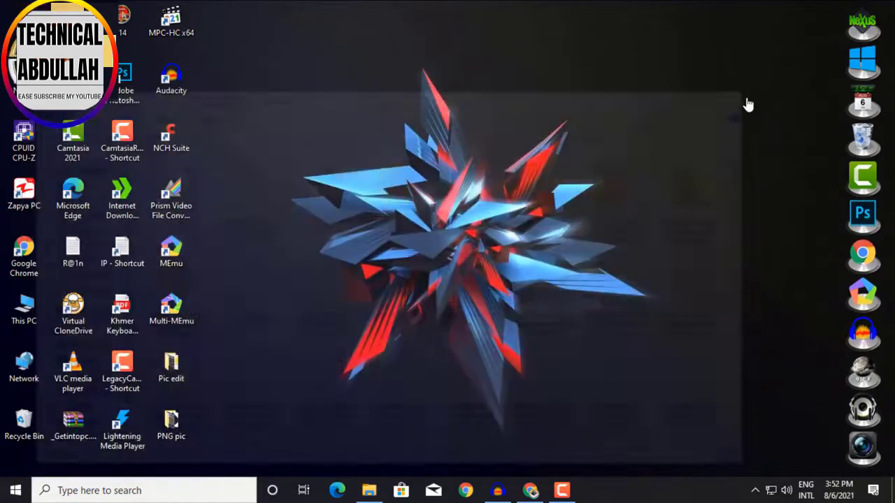
# Launch and minimize Chrome and Audacity from the dock, then expand the Fri–Tue weather forecast.
pyautogui.click(846, 269)
pyautogui.click(844, 270)
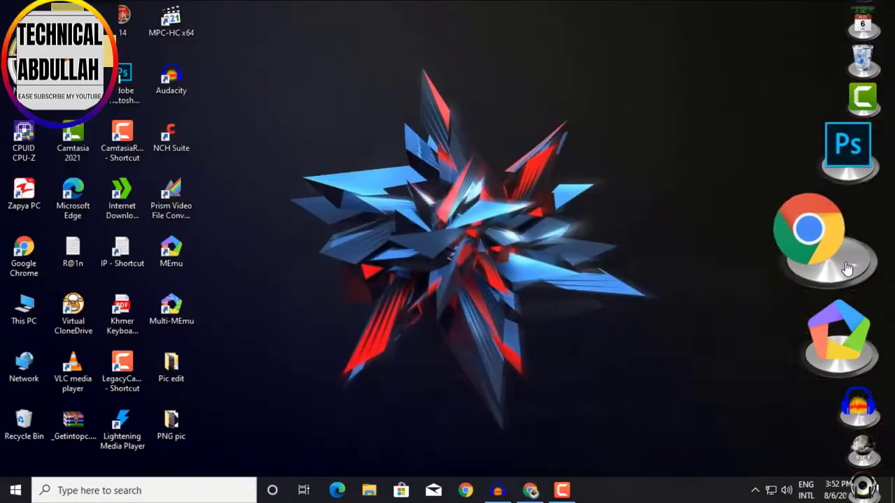
pyautogui.click(830, 336)
pyautogui.click(830, 336)
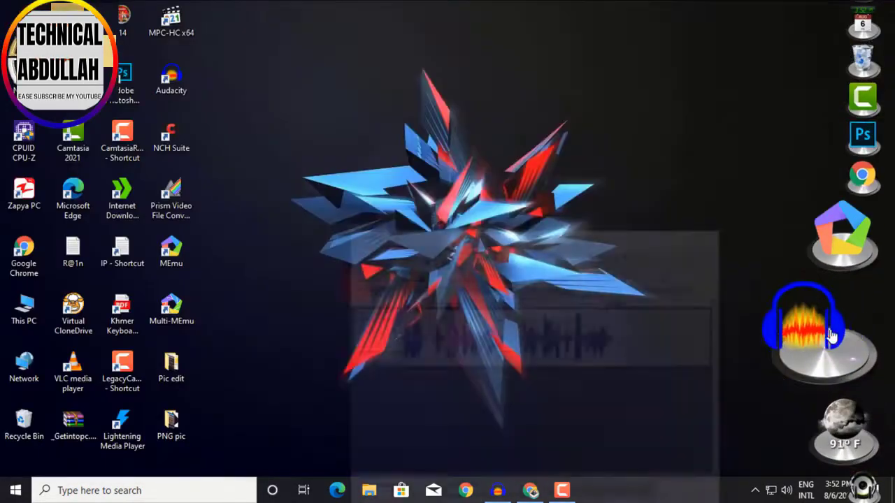
pyautogui.click(833, 391)
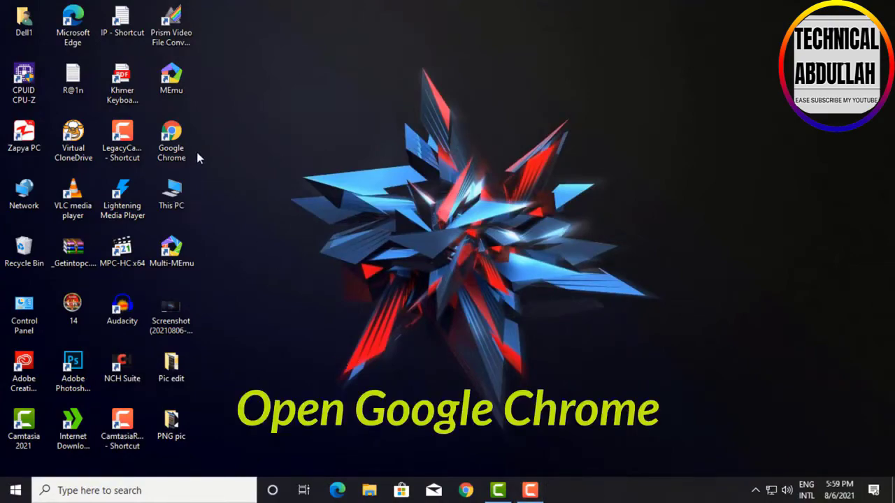
# Launch Google Chrome from its desktop shortcut.
pyautogui.doubleClick(171, 140)
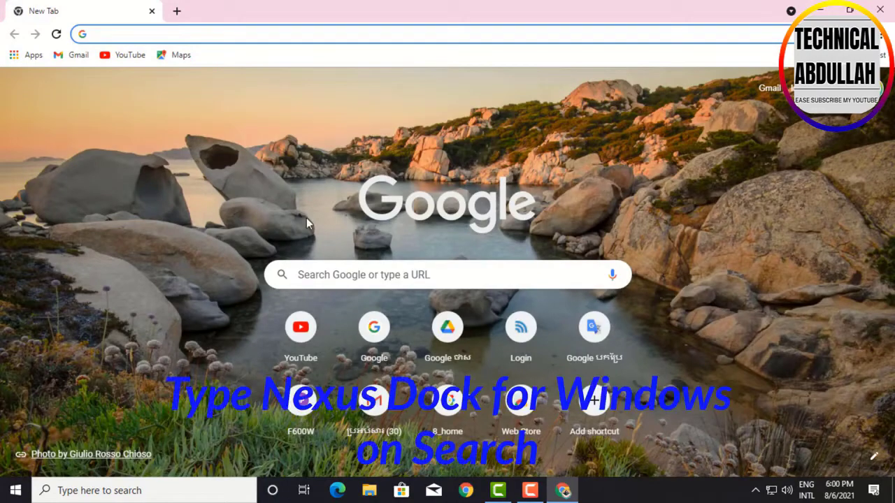
# Search Google for 'Nexus dock for windows', open the winstep.net result and scroll to the download box.
pyautogui.click(380, 279)
pyautogui.write('Ne')
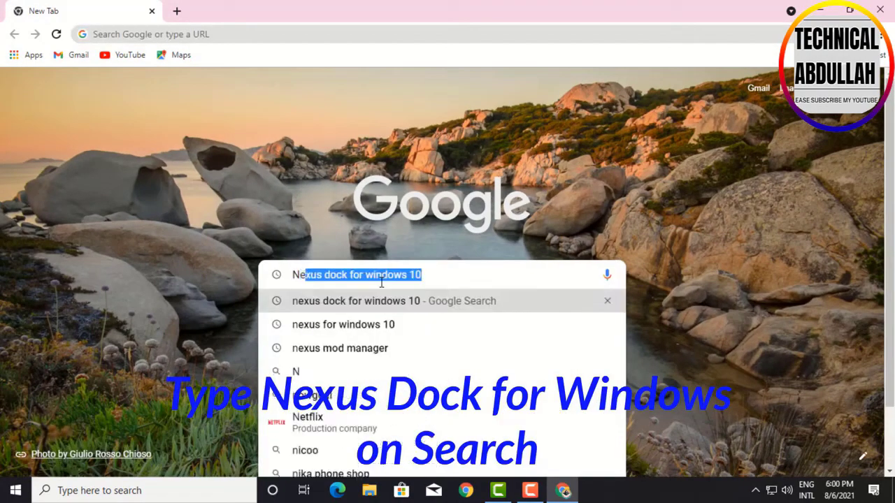
pyautogui.write('xus dock')
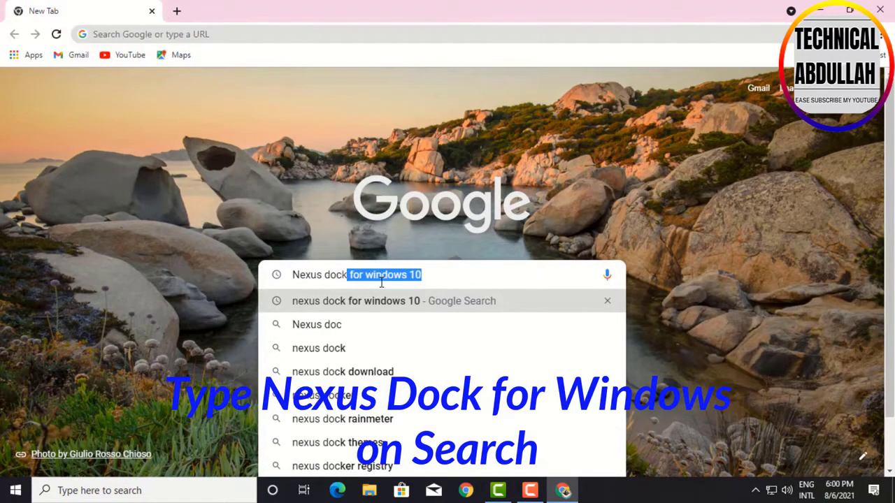
pyautogui.write(' for e')
pyautogui.press('BackSpace')
pyautogui.write('window')
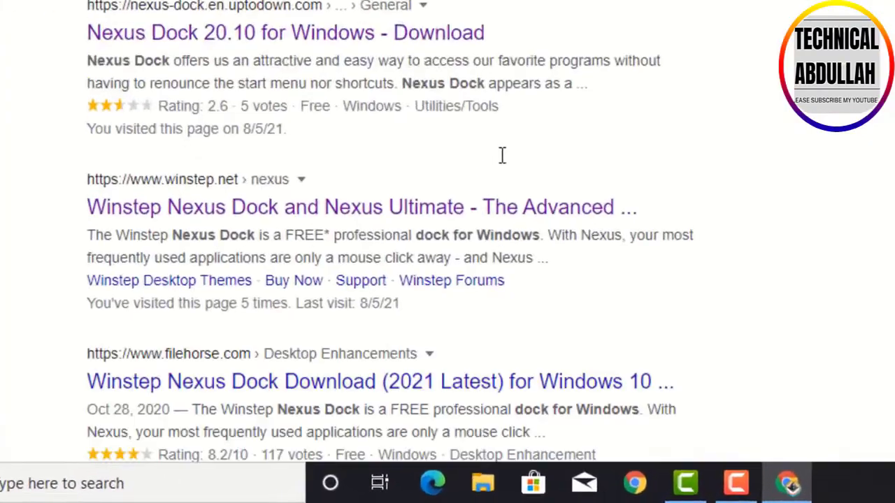
pyautogui.click(405, 185)
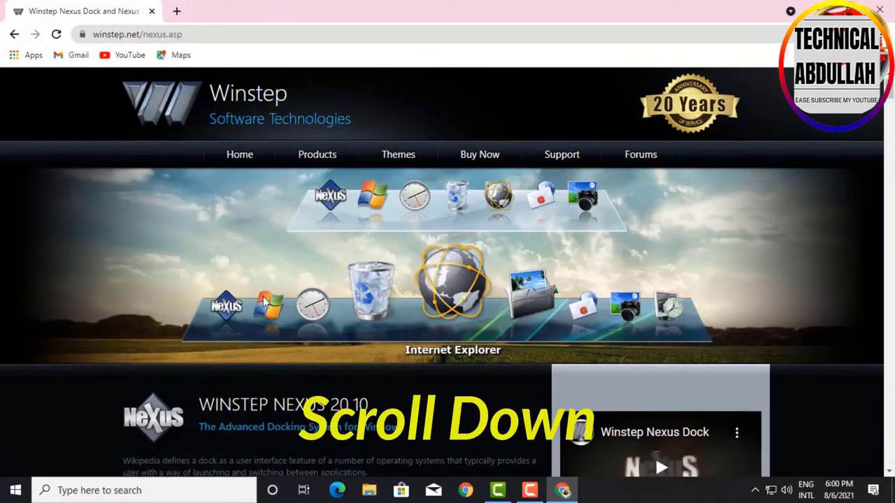
pyautogui.scroll(-5, 262, 296)
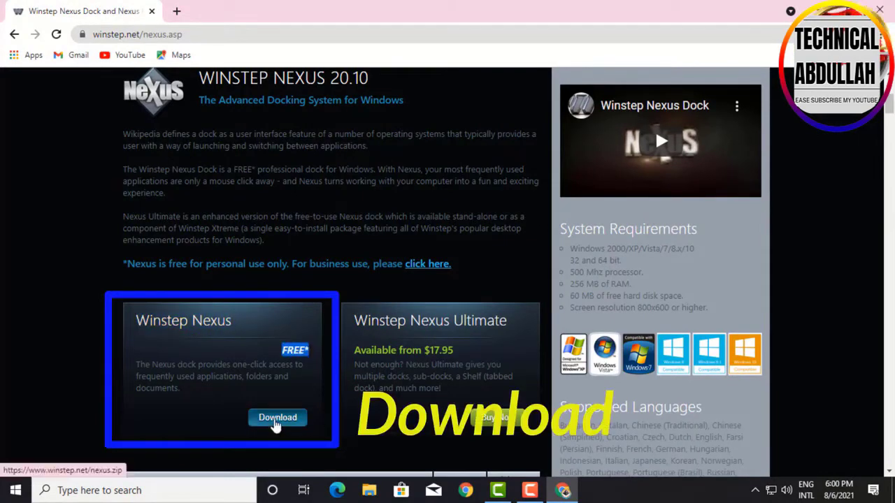
# Download nexus.zip (37.71 MB) with Internet Download Manager and open its Compressed downloads folder.
pyautogui.click(276, 419)
pyautogui.scroll(-1, 325, 393)
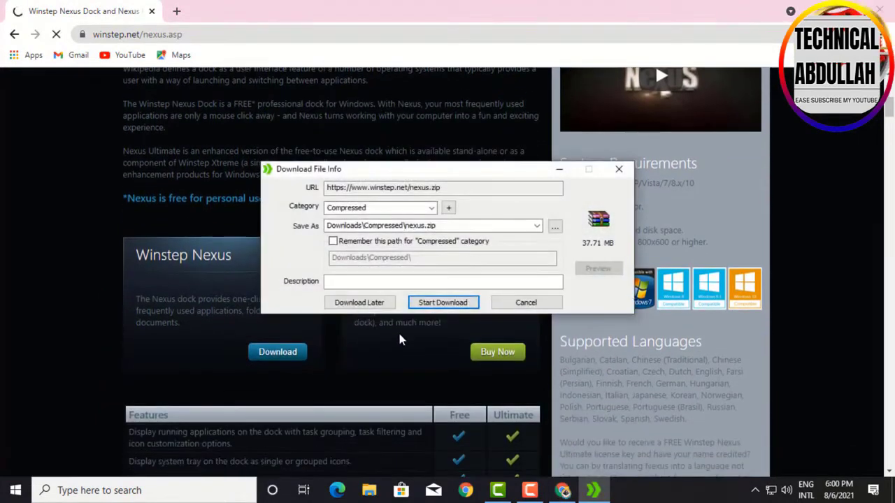
pyautogui.click(443, 304)
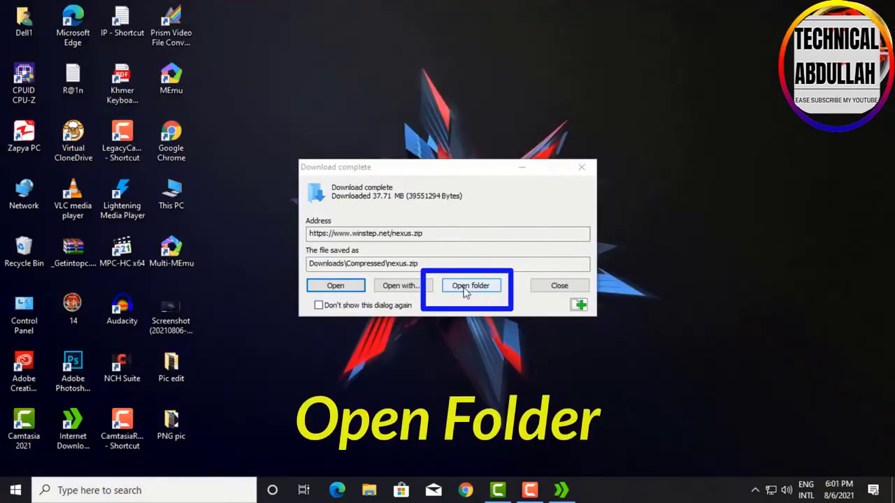
pyautogui.click(465, 288)
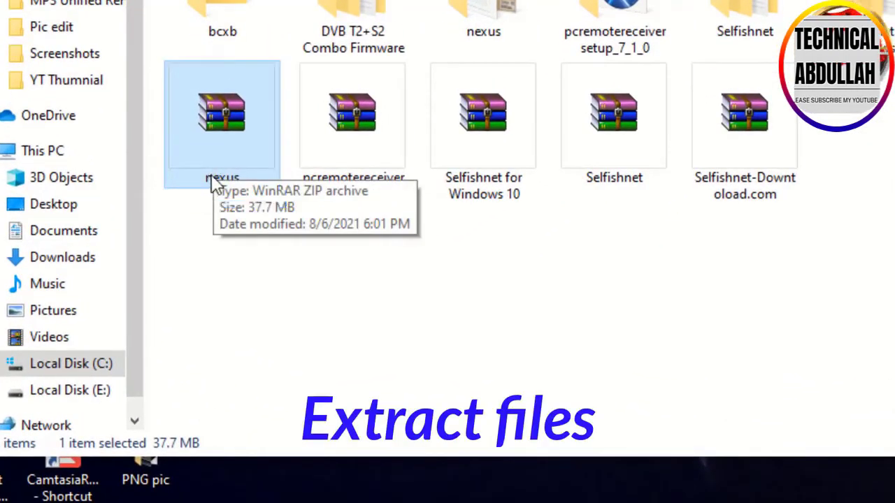
# Extract nexus.zip into its own nexus folder.
pyautogui.rightClick(211, 175)
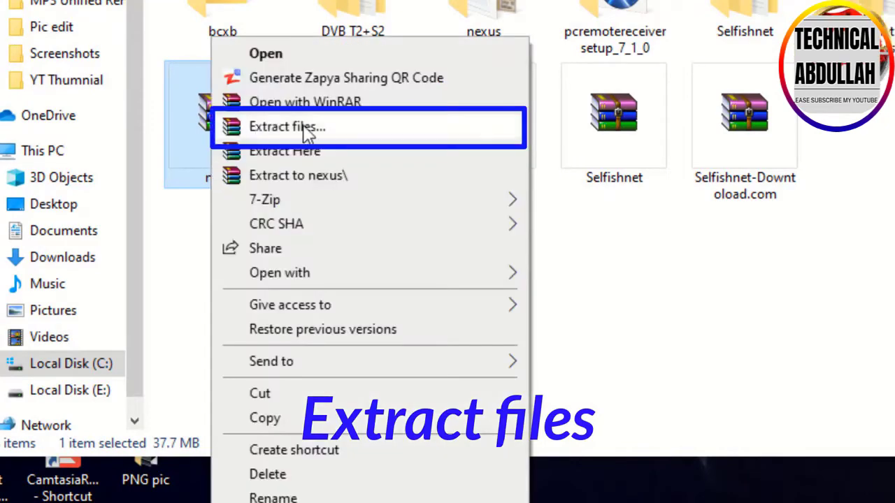
pyautogui.click(378, 134)
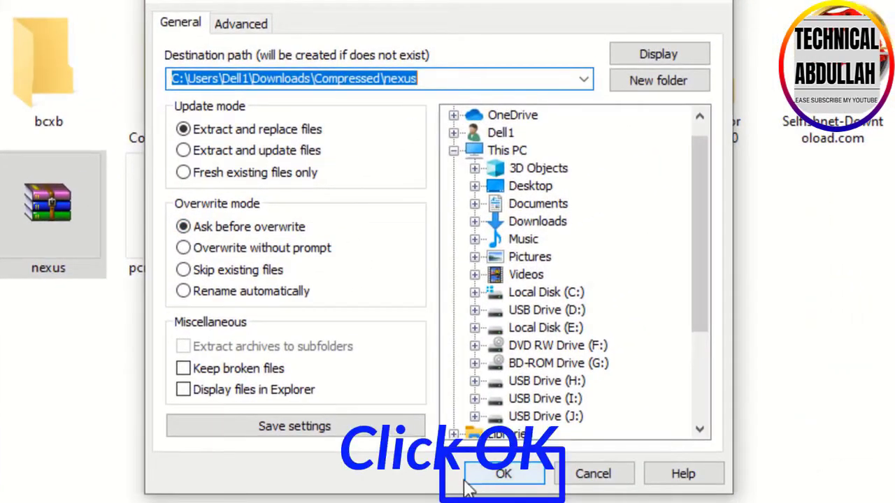
pyautogui.click(510, 479)
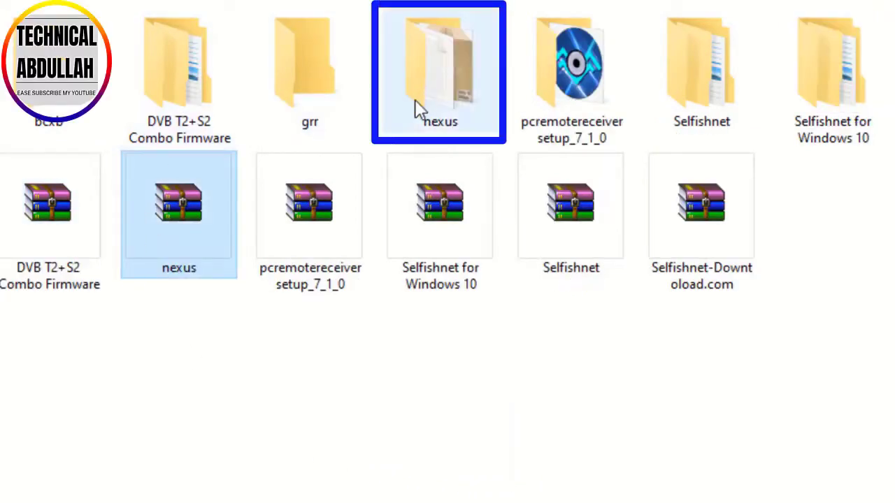
# Open the nexus folder and run NexusSetup as administrator.
pyautogui.rightClick(428, 115)
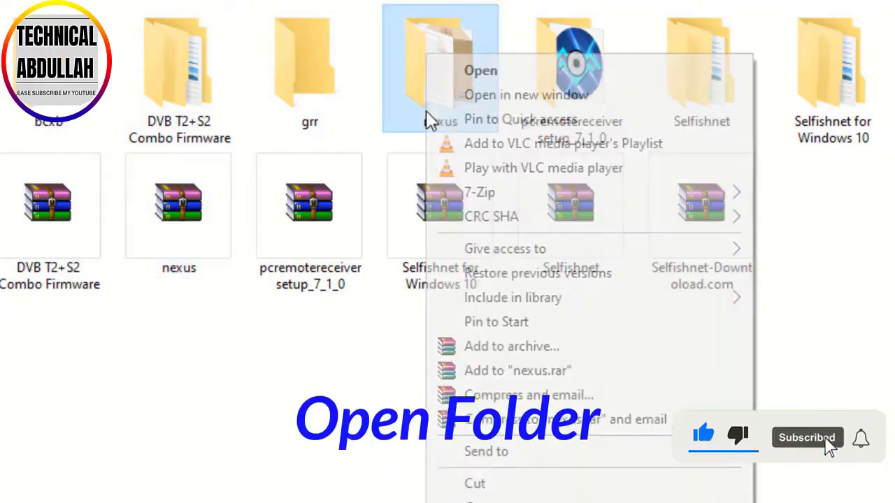
pyautogui.click(497, 75)
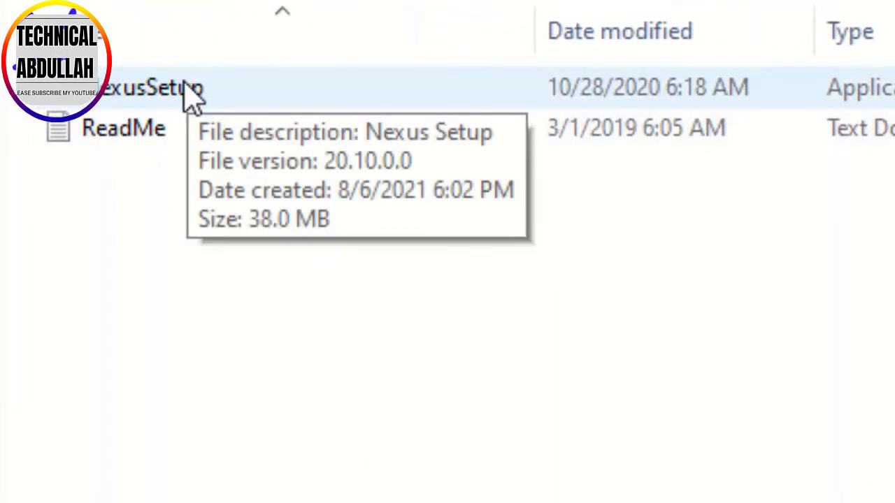
pyautogui.rightClick(263, 105)
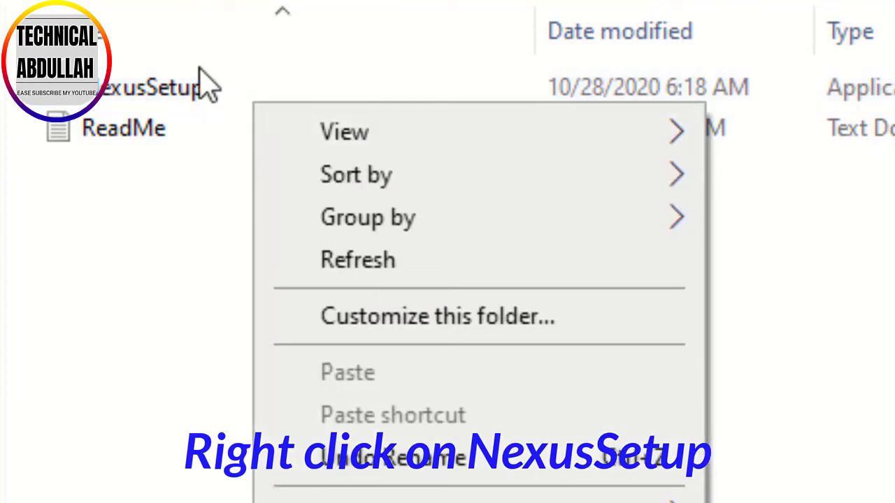
pyautogui.rightClick(167, 98)
pyautogui.rightClick(168, 97)
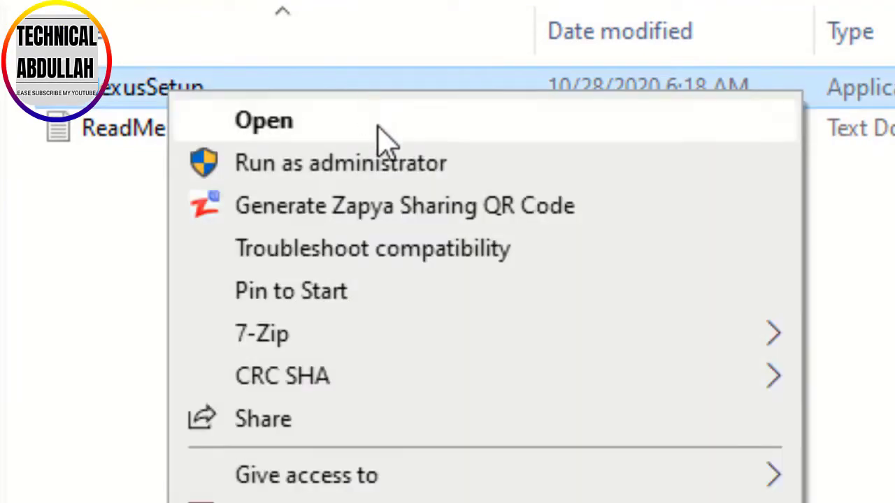
pyautogui.click(391, 166)
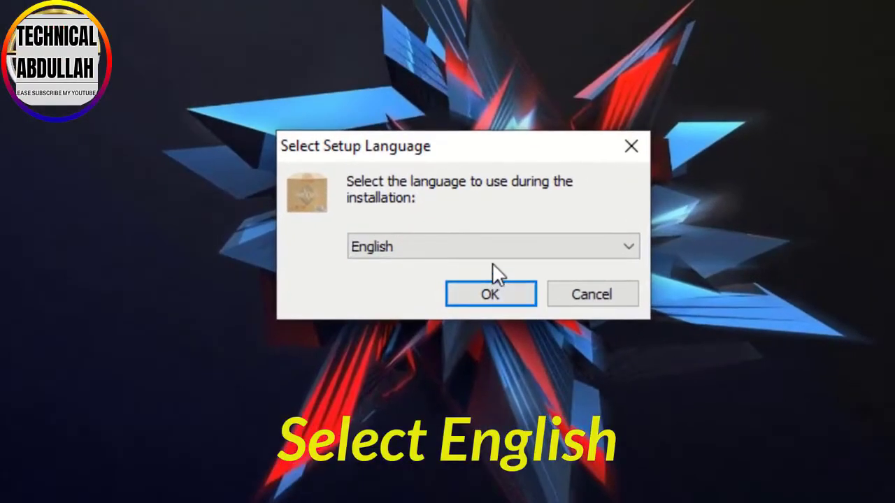
# Choose English as the setup language and start the wizard.
pyautogui.click(493, 253)
pyautogui.click(409, 303)
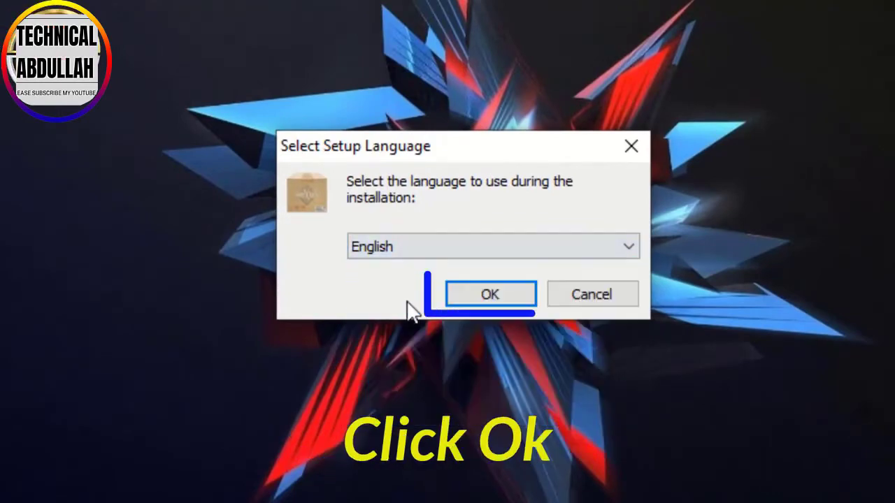
pyautogui.click(489, 294)
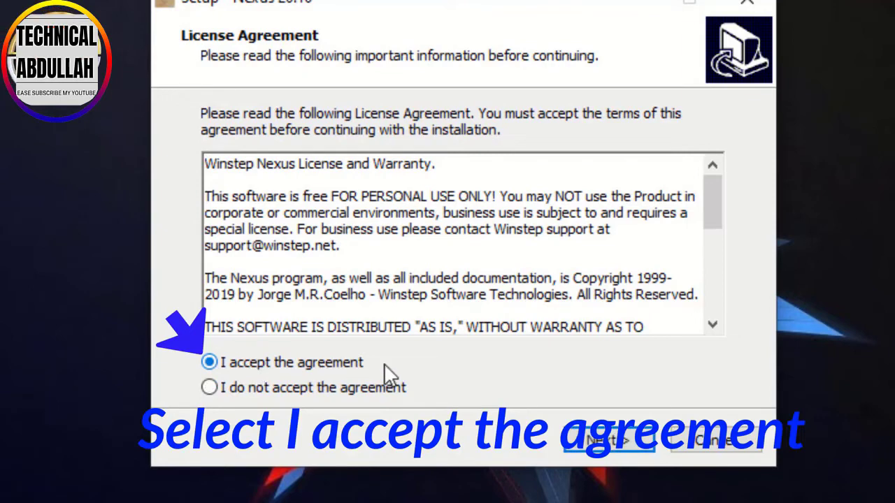
# Install Nexus to the default Winstep folder and Start Menu group, then launch it.
pyautogui.click(596, 445)
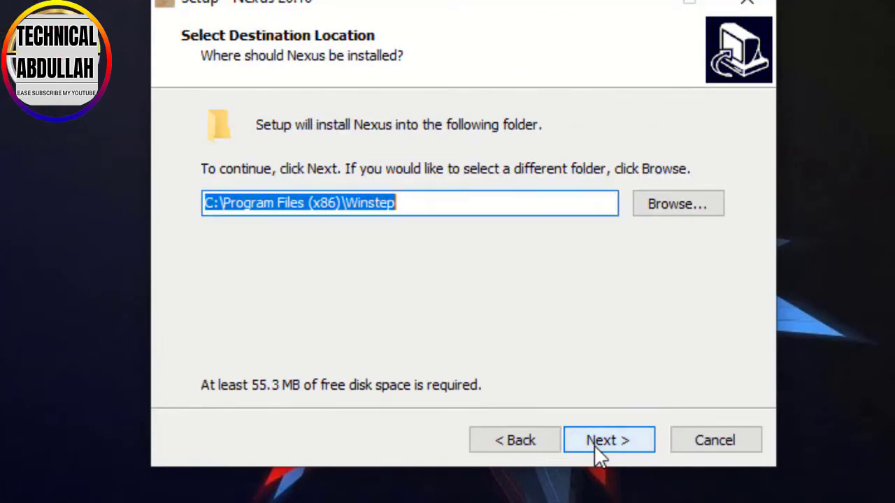
pyautogui.click(599, 447)
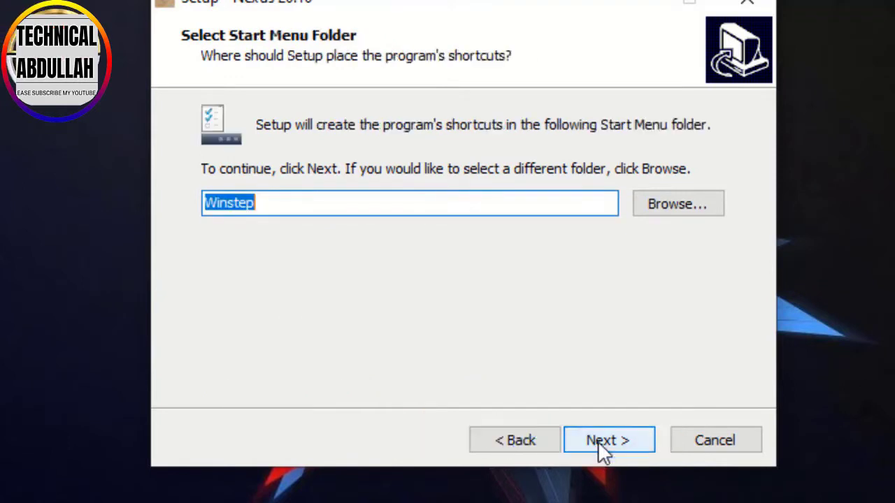
pyautogui.click(610, 448)
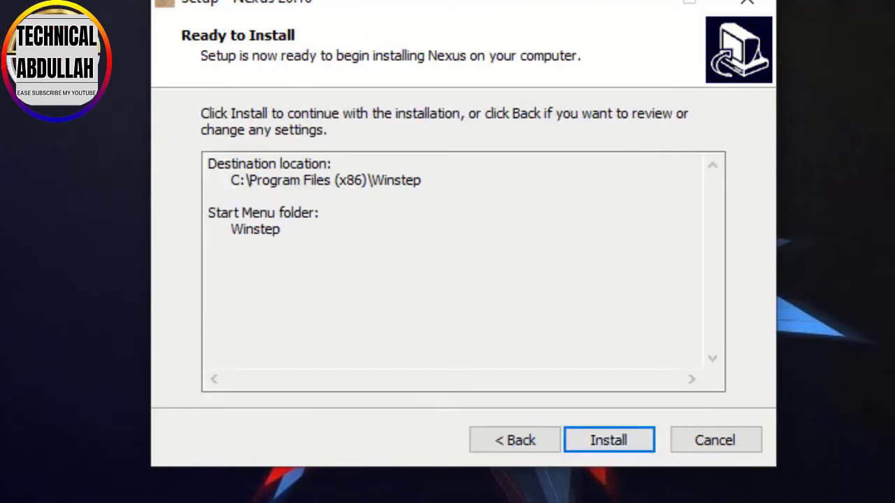
pyautogui.click(601, 444)
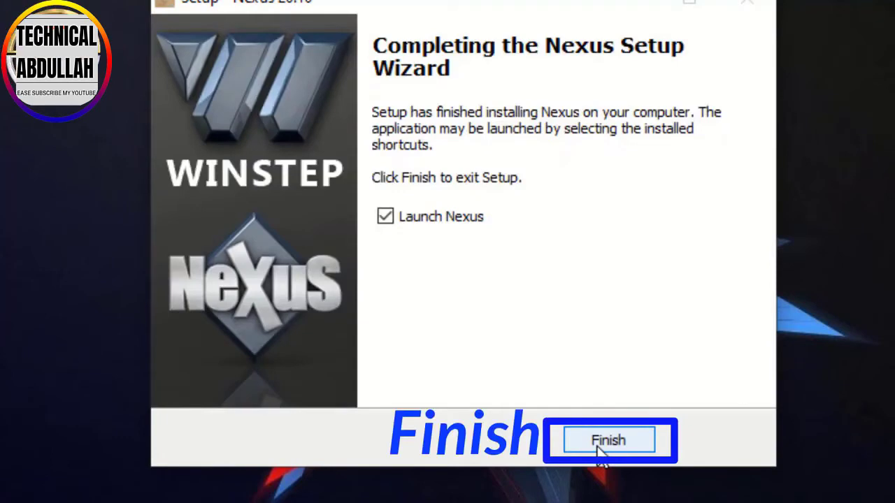
pyautogui.click(605, 448)
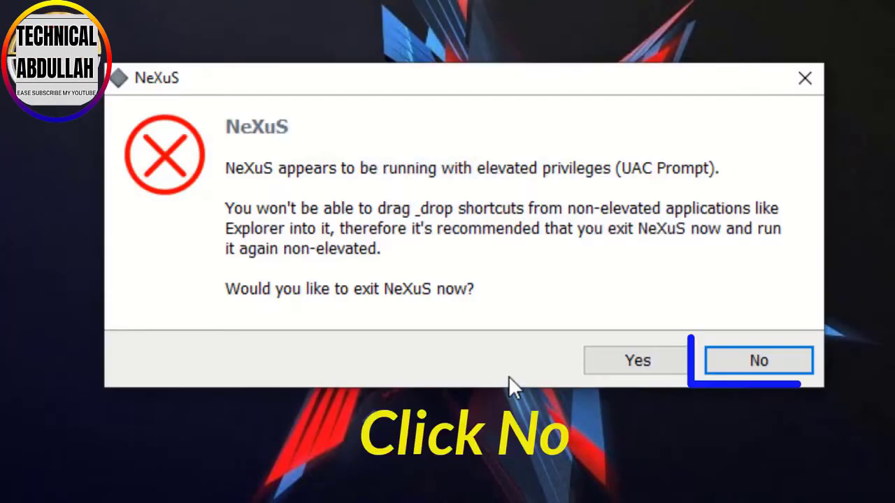
# Answer No to the elevated-privileges exit prompt, then try the dock's Start menu and full-screen clock.
pyautogui.click(723, 369)
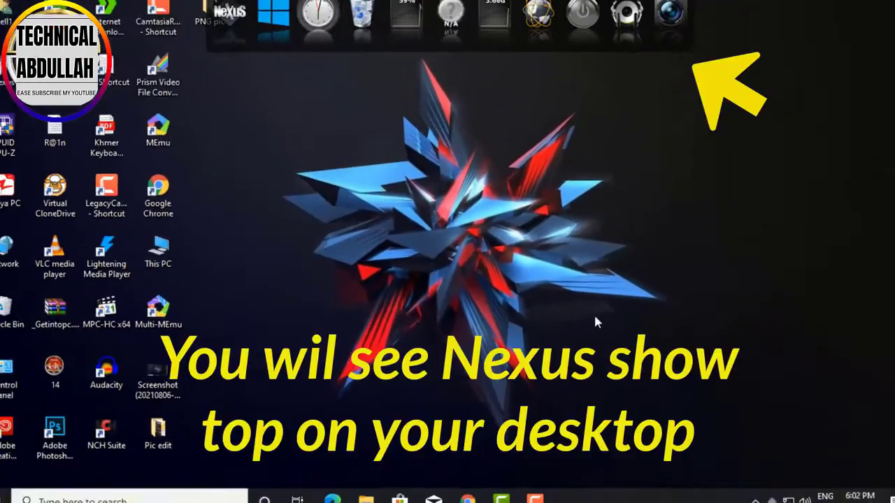
pyautogui.click(278, 37)
pyautogui.click(278, 37)
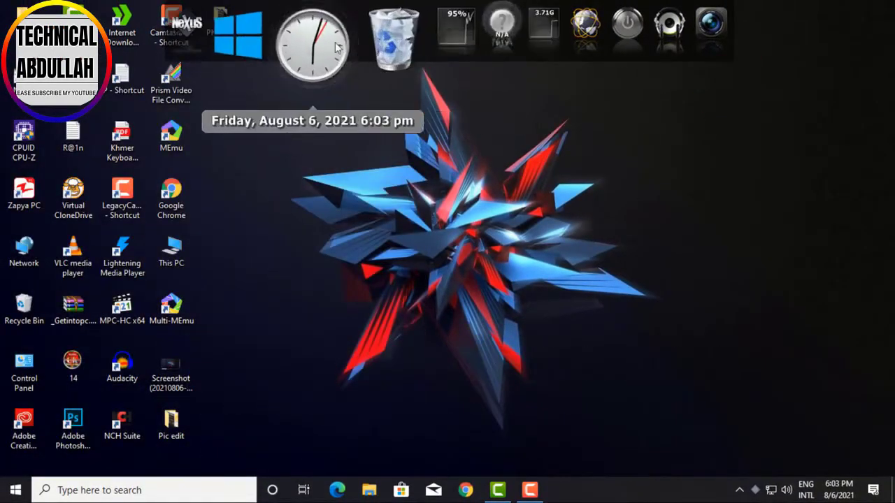
pyautogui.click(314, 42)
pyautogui.click(813, 475)
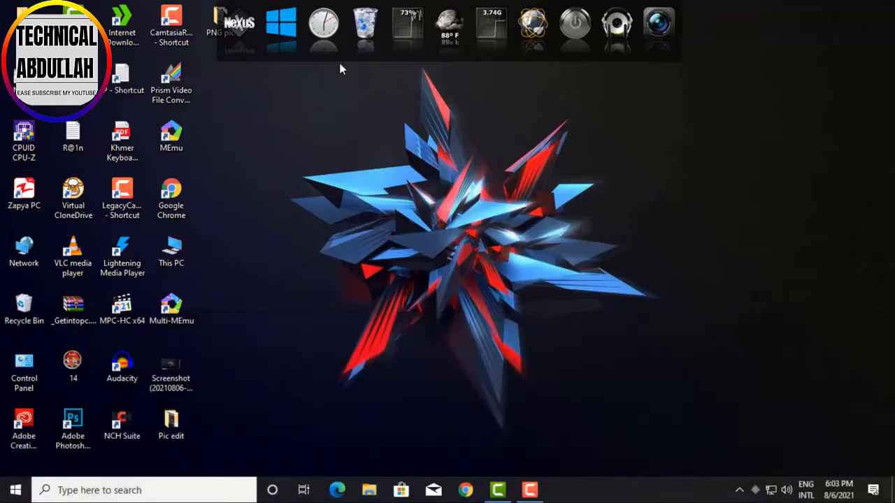
# Apply the White Metal theme from the Themes page of Nexus Preferences.
pyautogui.rightClick(241, 43)
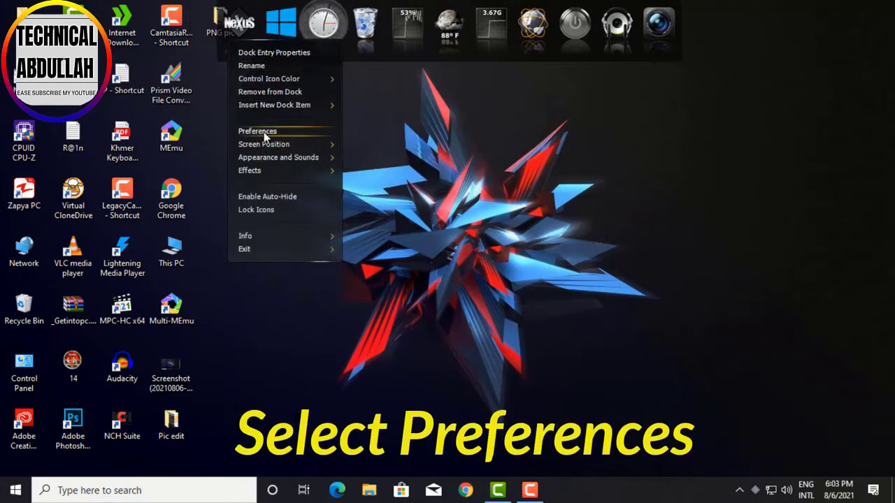
pyautogui.click(264, 132)
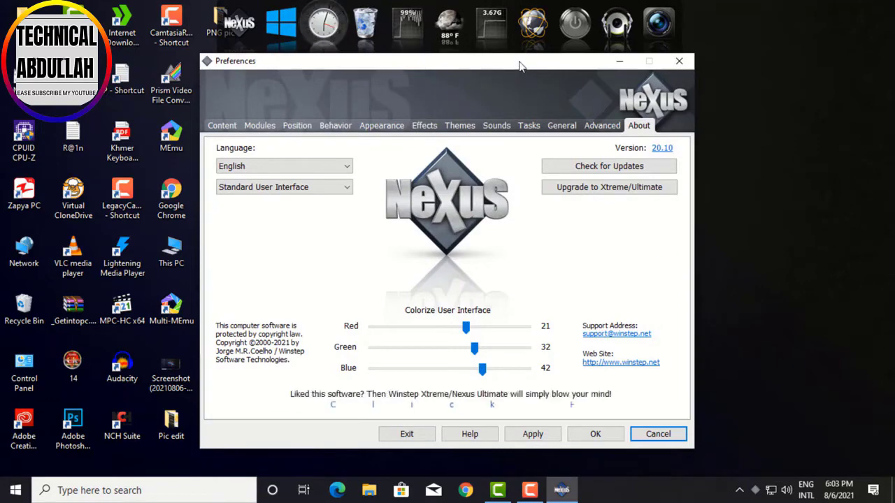
pyautogui.moveTo(520, 65); pyautogui.dragTo(507, 75)
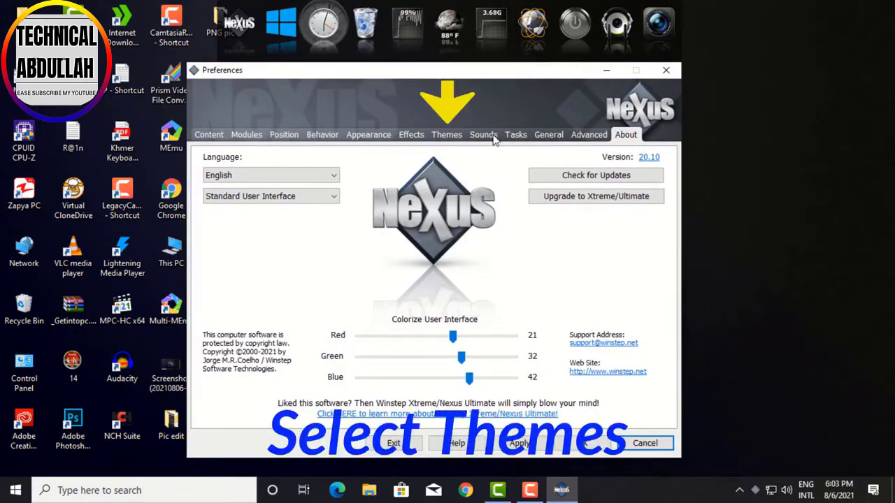
pyautogui.click(448, 137)
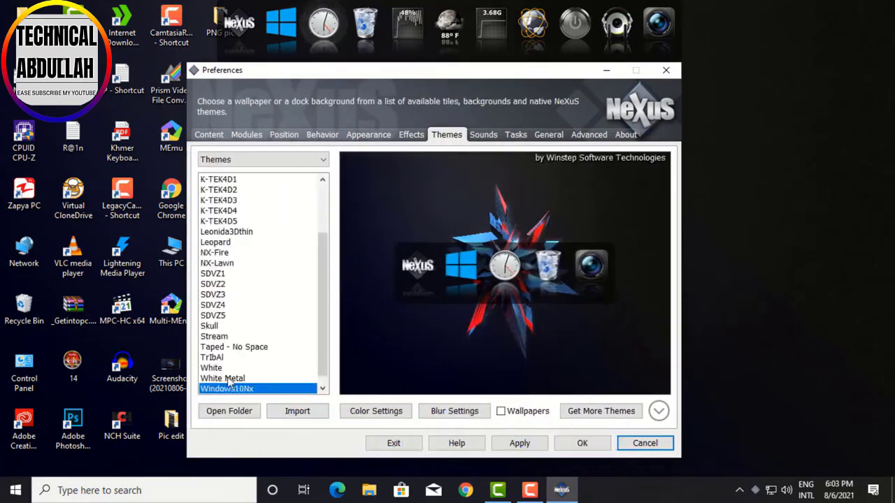
pyautogui.click(225, 377)
pyautogui.click(517, 443)
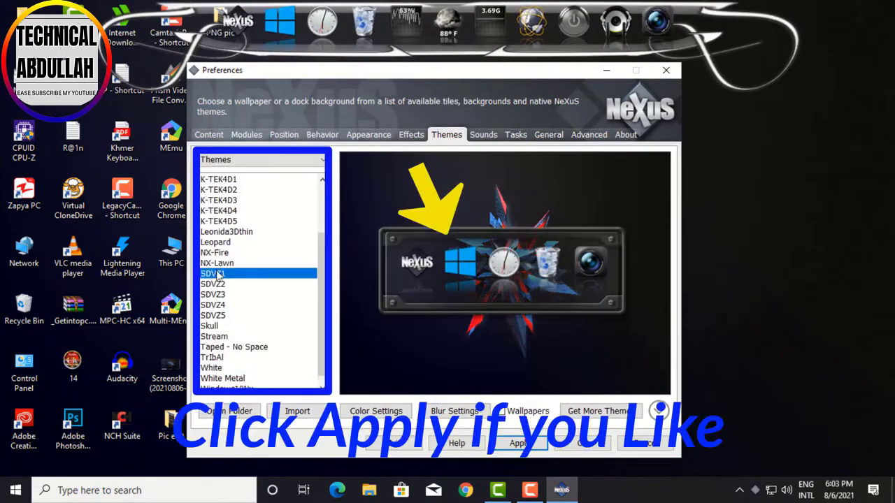
# On the Position page, set the dock's screen edge to Right and apply it.
pyautogui.click(322, 135)
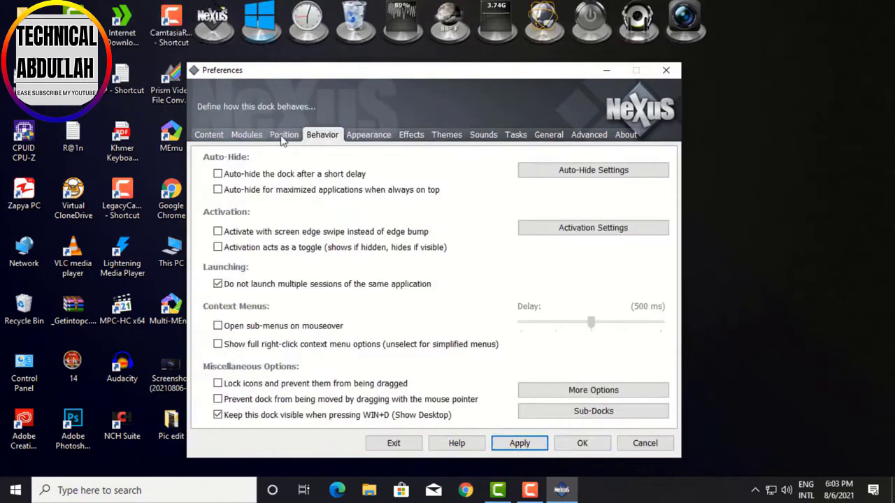
pyautogui.click(283, 136)
pyautogui.click(315, 272)
pyautogui.click(314, 288)
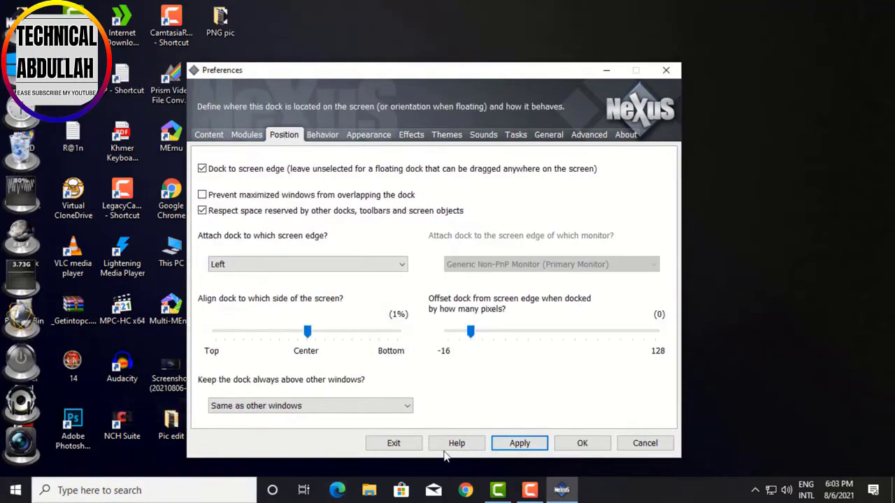
pyautogui.click(222, 309)
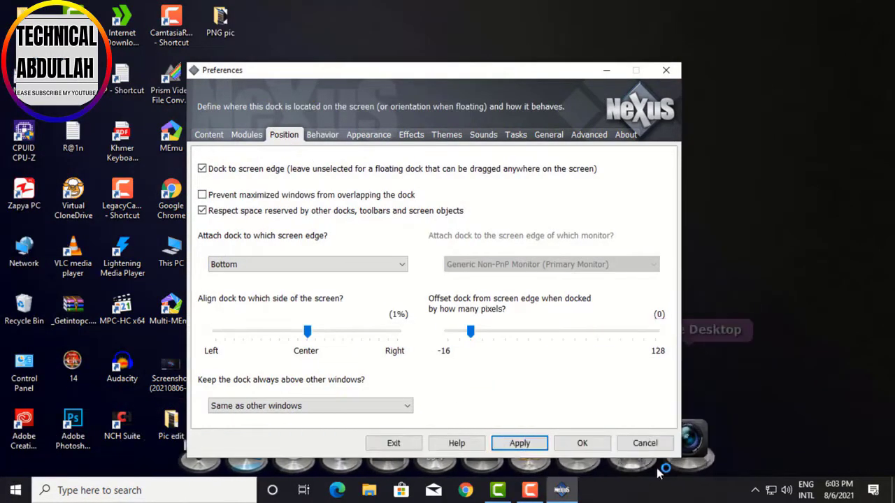
pyautogui.click(342, 264)
pyautogui.click(346, 289)
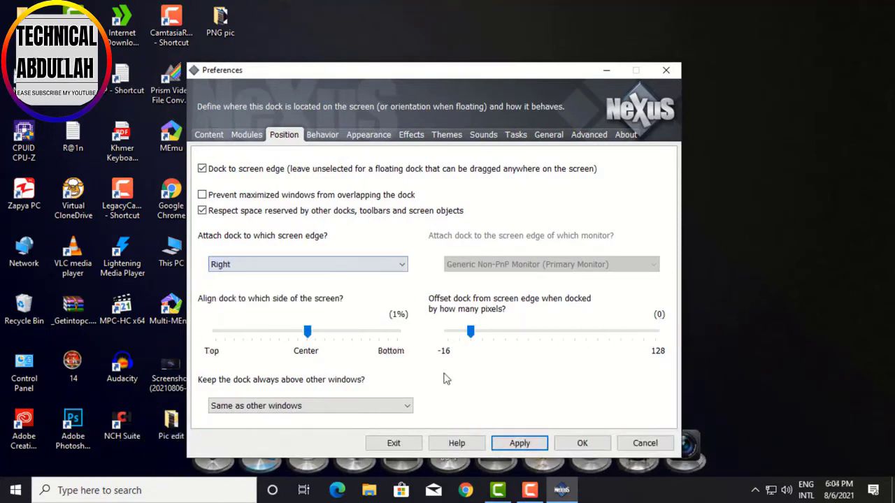
pyautogui.click(517, 445)
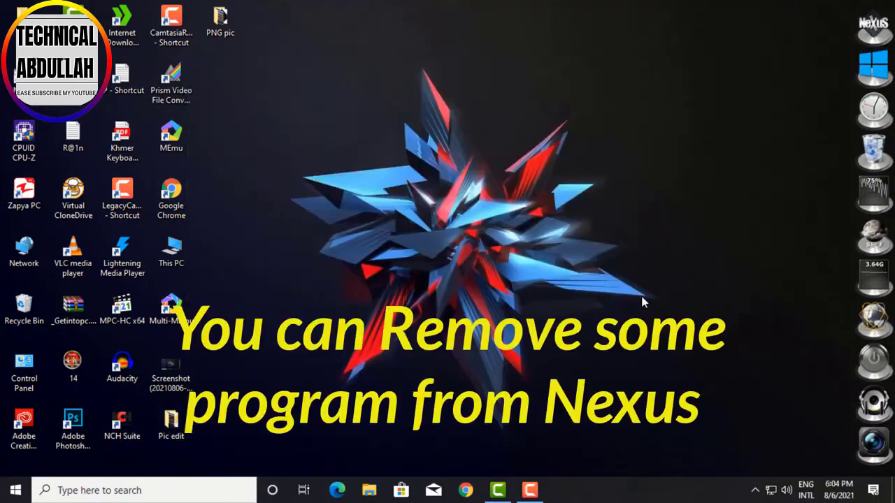
# Remove the CPU Meter and RAM Meter from the dock, confirming each removal.
pyautogui.rightClick(838, 184)
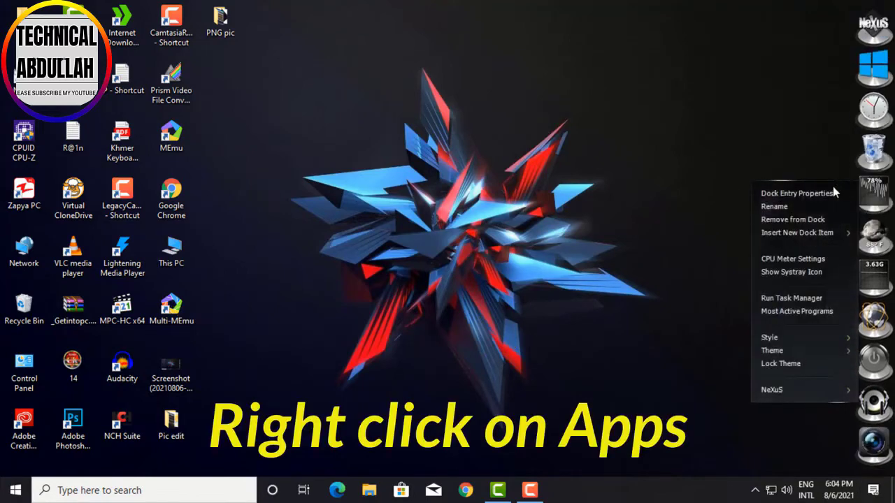
pyautogui.click(800, 220)
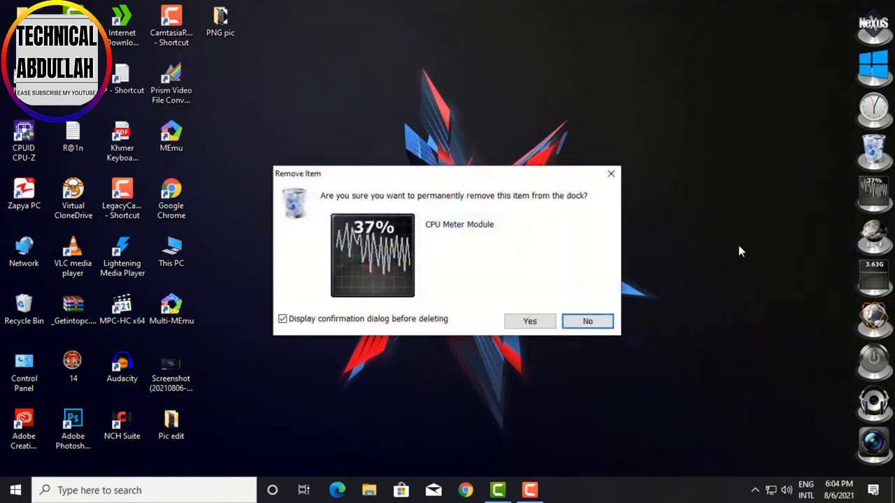
pyautogui.click(517, 323)
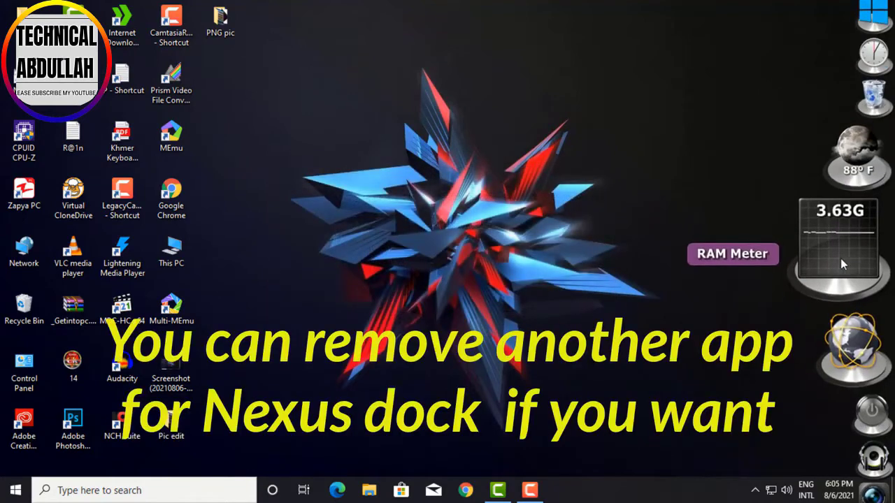
pyautogui.rightClick(840, 258)
pyautogui.click(800, 292)
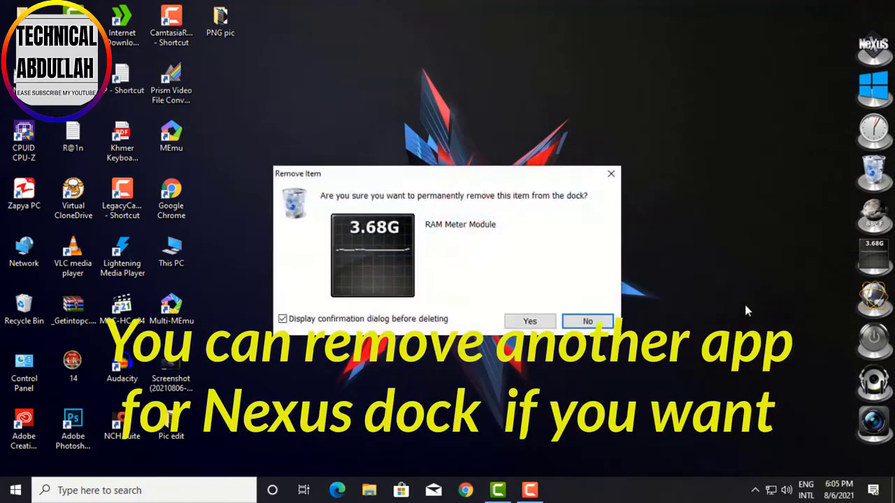
pyautogui.click(530, 321)
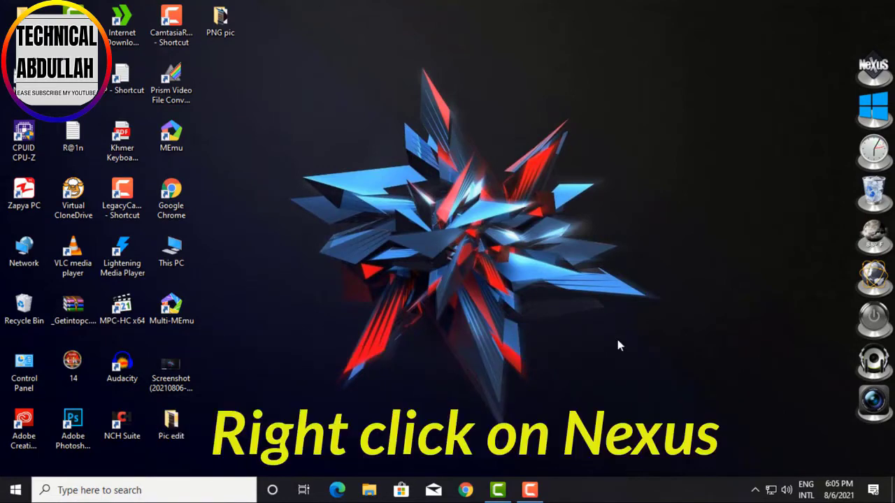
# Add a new dock item pointing to the Adobe Photoshop CC 2017 shortcut on the Desktop.
pyautogui.rightClick(860, 63)
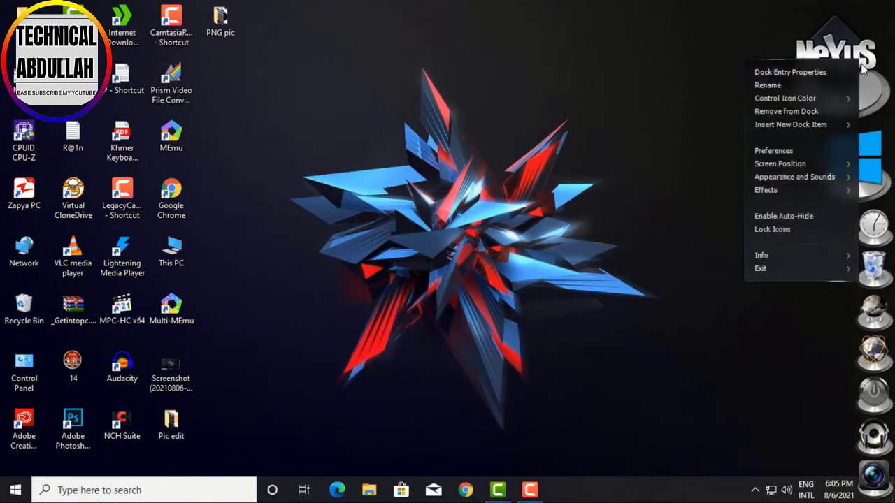
pyautogui.click(824, 125)
pyautogui.click(647, 134)
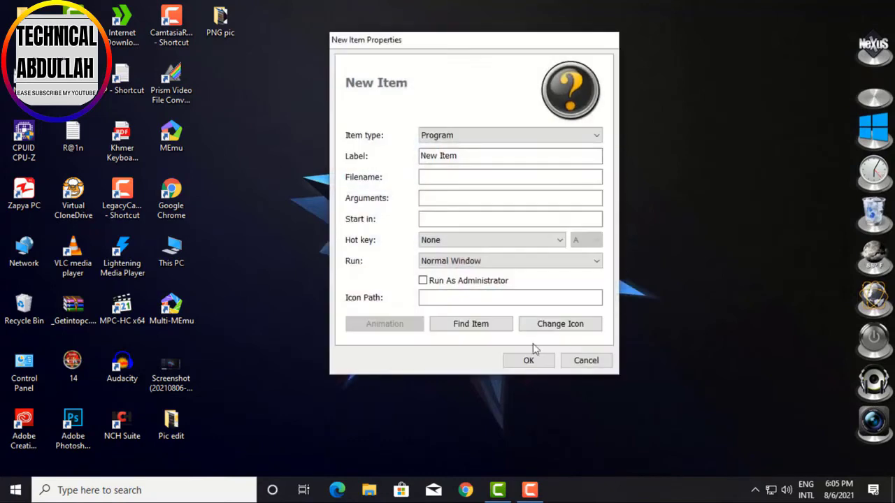
pyautogui.click(464, 327)
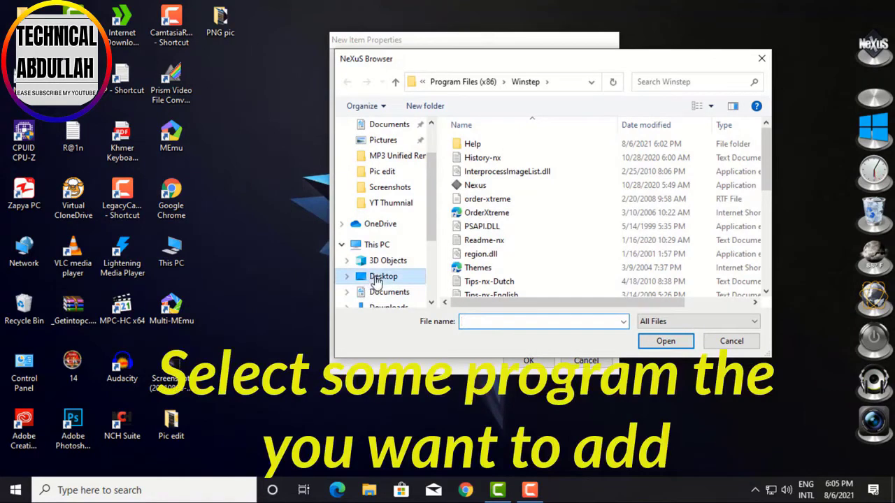
pyautogui.click(378, 276)
pyautogui.click(482, 257)
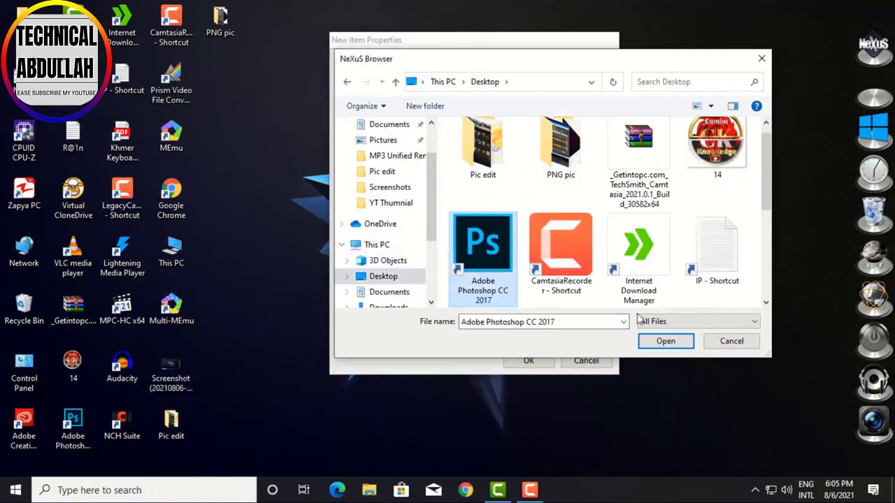
pyautogui.click(664, 341)
pyautogui.click(527, 361)
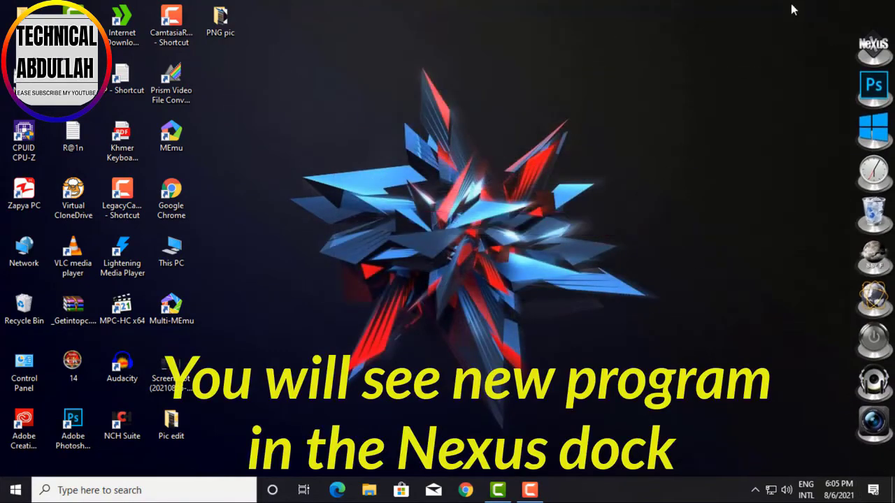
# Add a new dock item pointing to the MEmu shortcut.
pyautogui.rightClick(854, 48)
pyautogui.moveTo(804, 108)
pyautogui.click(650, 116)
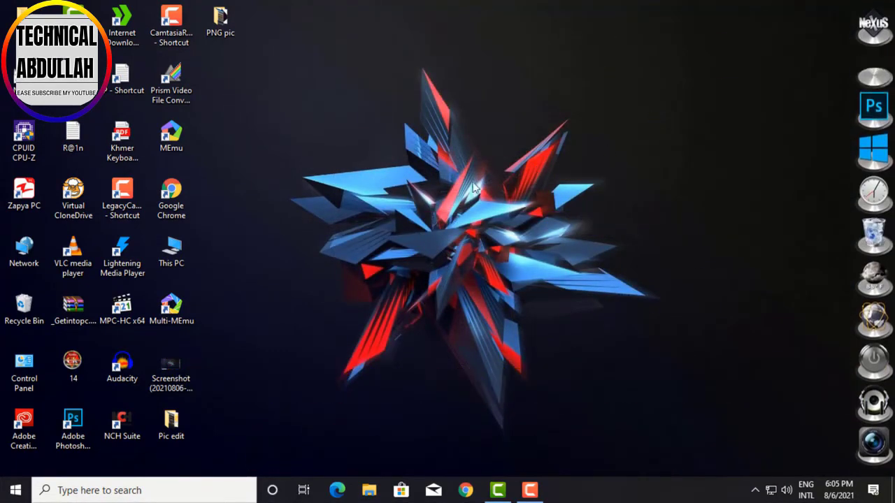
pyautogui.click(751, 158)
pyautogui.click(835, 143)
pyautogui.click(783, 321)
pyautogui.click(676, 341)
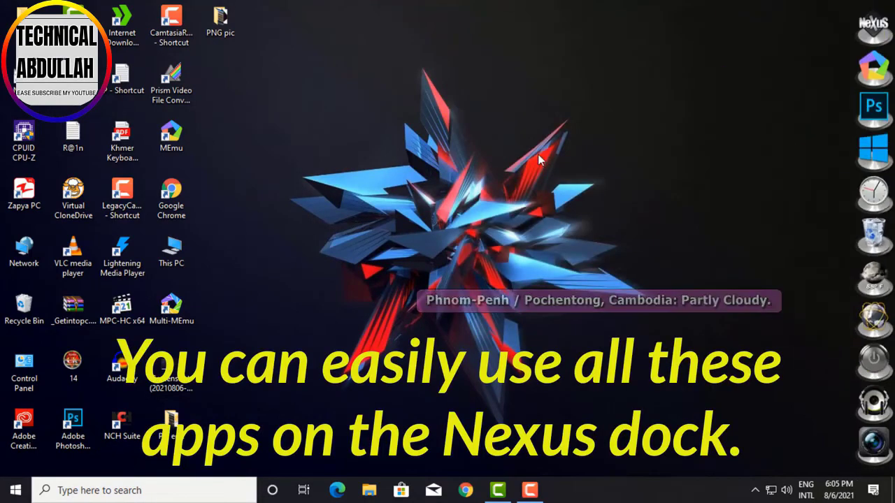
# Open This PC from the dock, then open and close the full-screen clock.
pyautogui.click(853, 54)
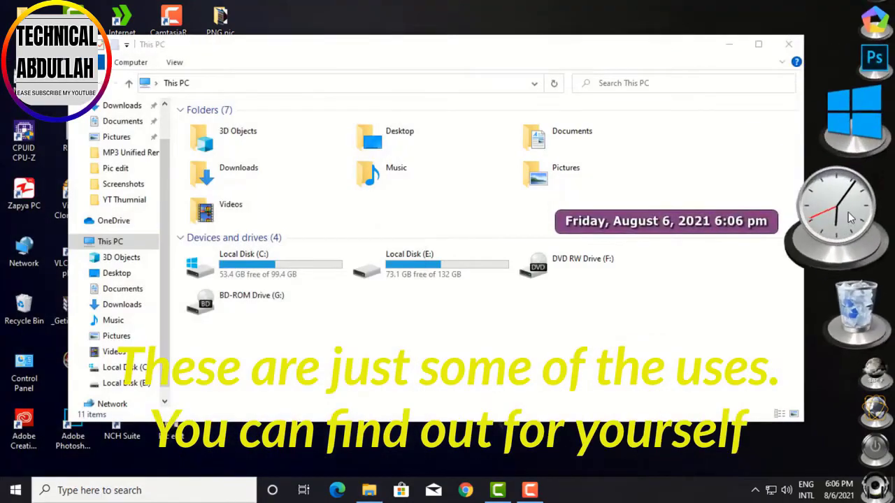
pyautogui.click(848, 212)
pyautogui.click(815, 448)
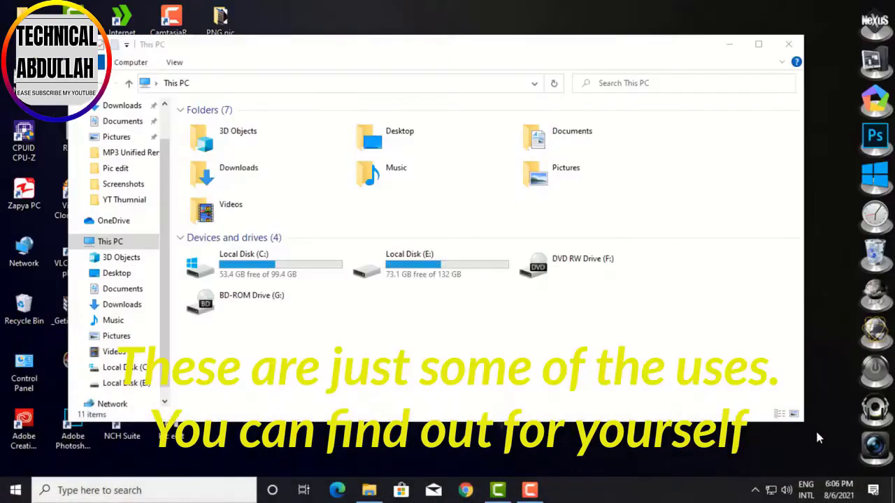